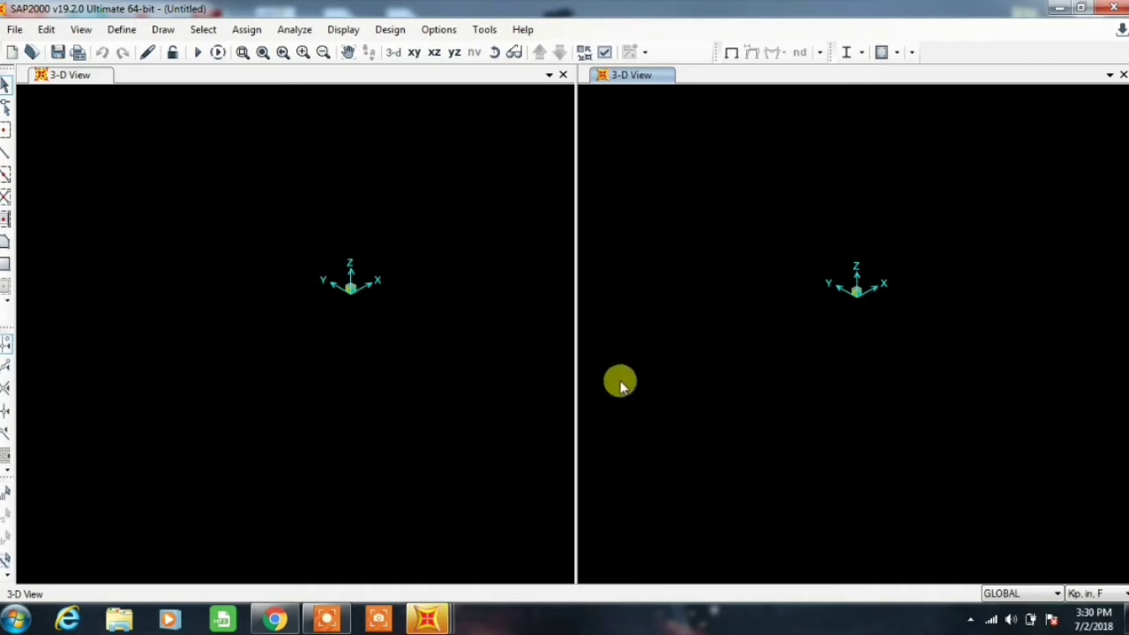
# Step: Show the status-bar list of unit systems, currently Kip, in, F
pyautogui.click(1113, 595)
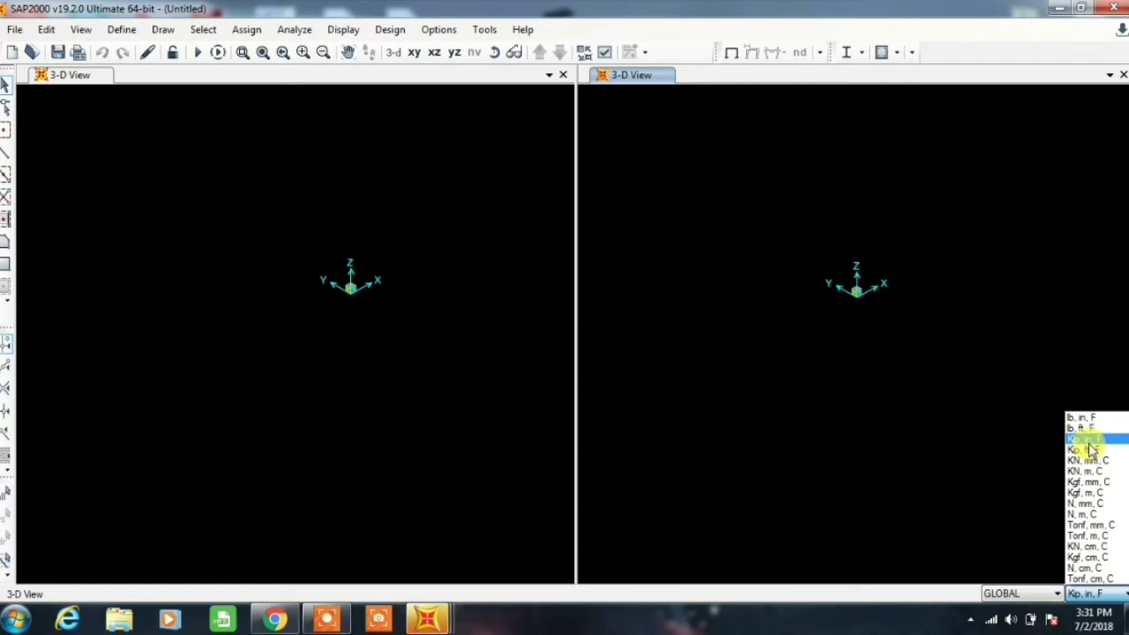
# Step: Dismiss the units list, keeping Kip, in, F unchanged
pyautogui.click(872, 406)
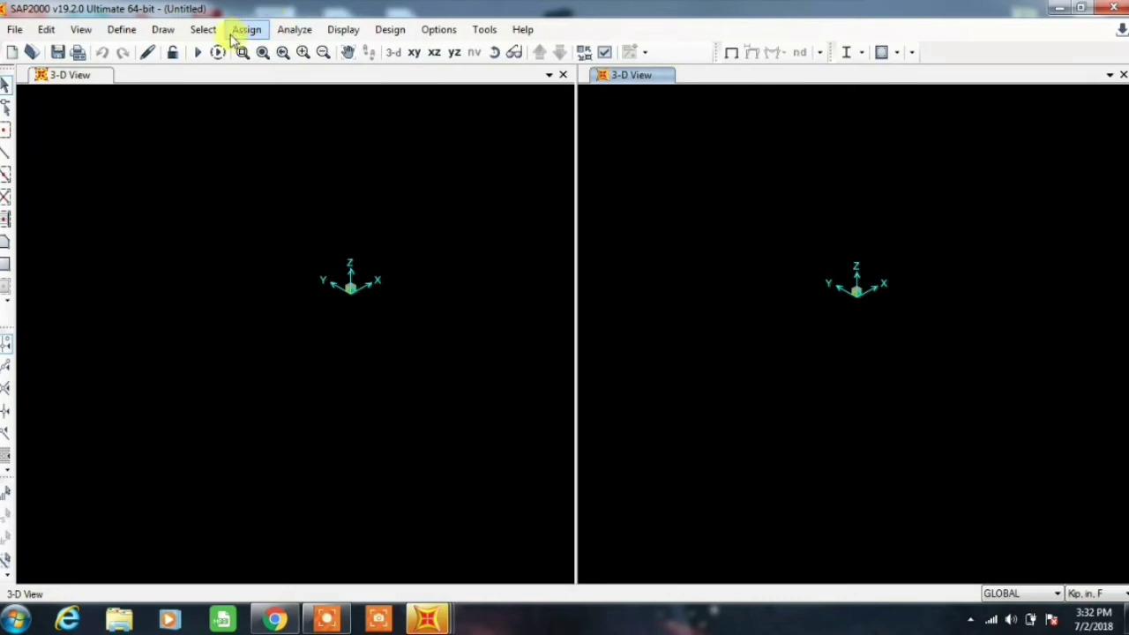
# Step: Browse the File menu's open, save and export commands, then the Edit menu
pyautogui.click(15, 30)
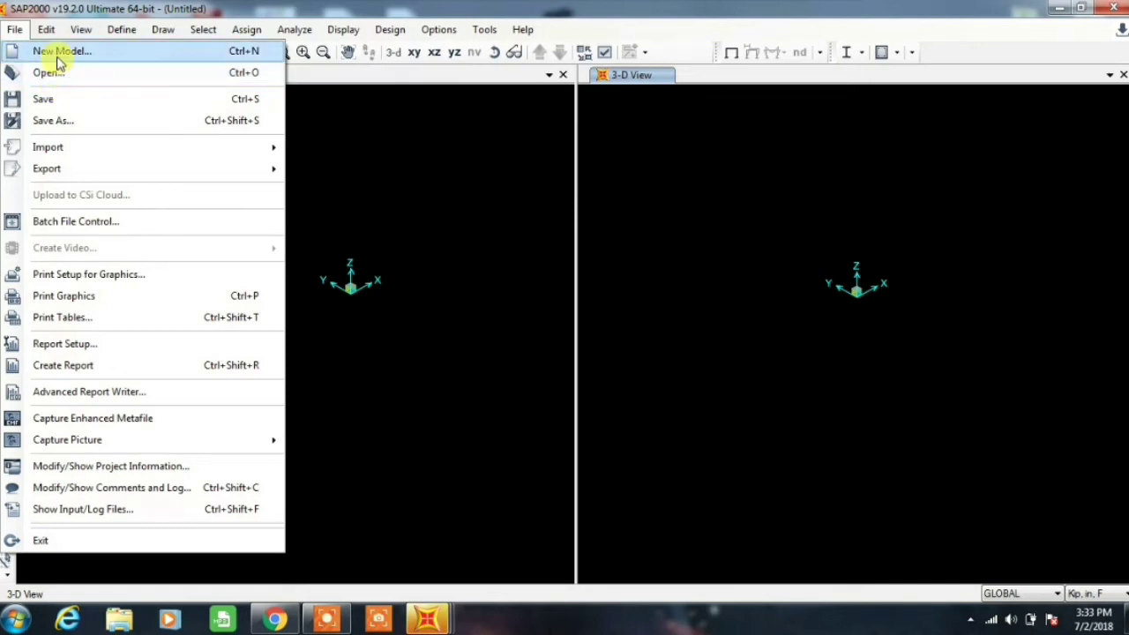
pyautogui.click(362, 78)
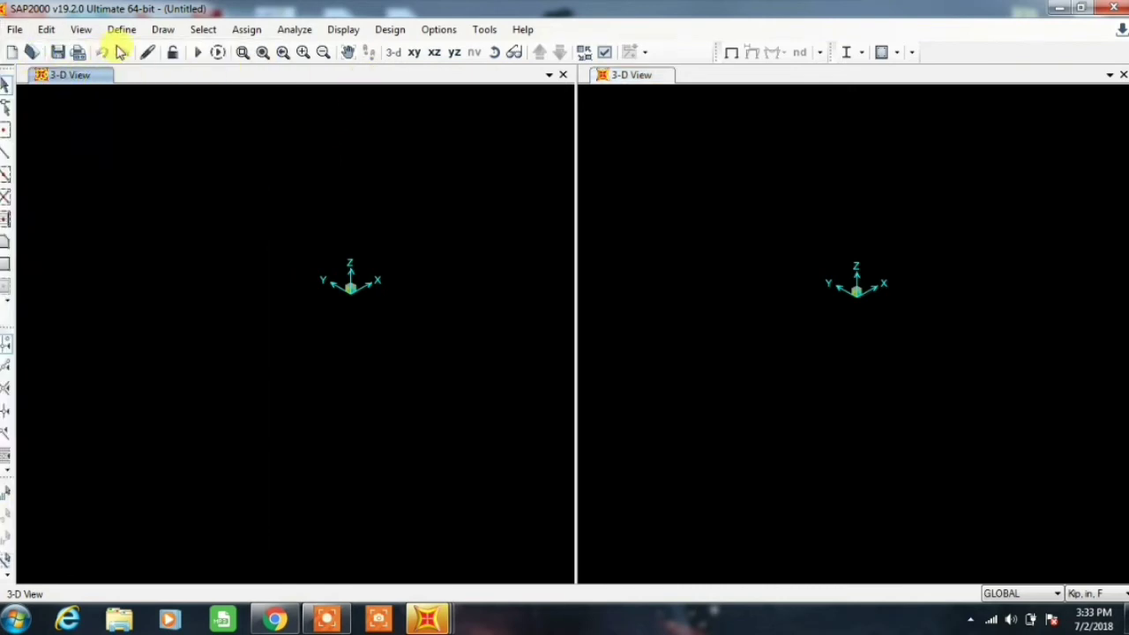
pyautogui.click(49, 33)
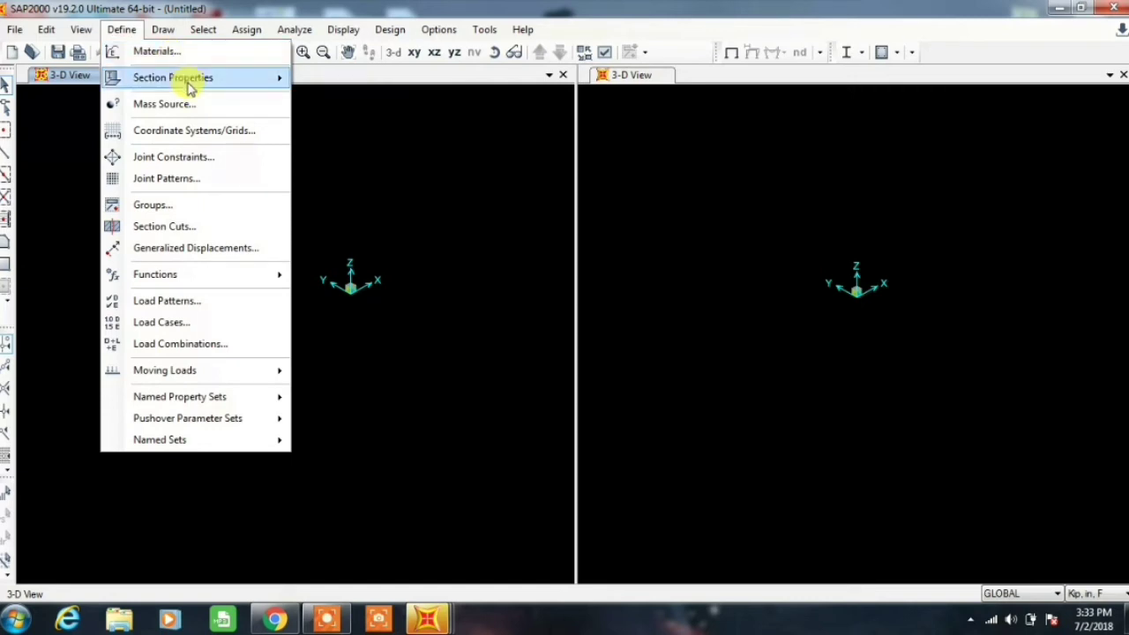
pyautogui.moveTo(172, 78)
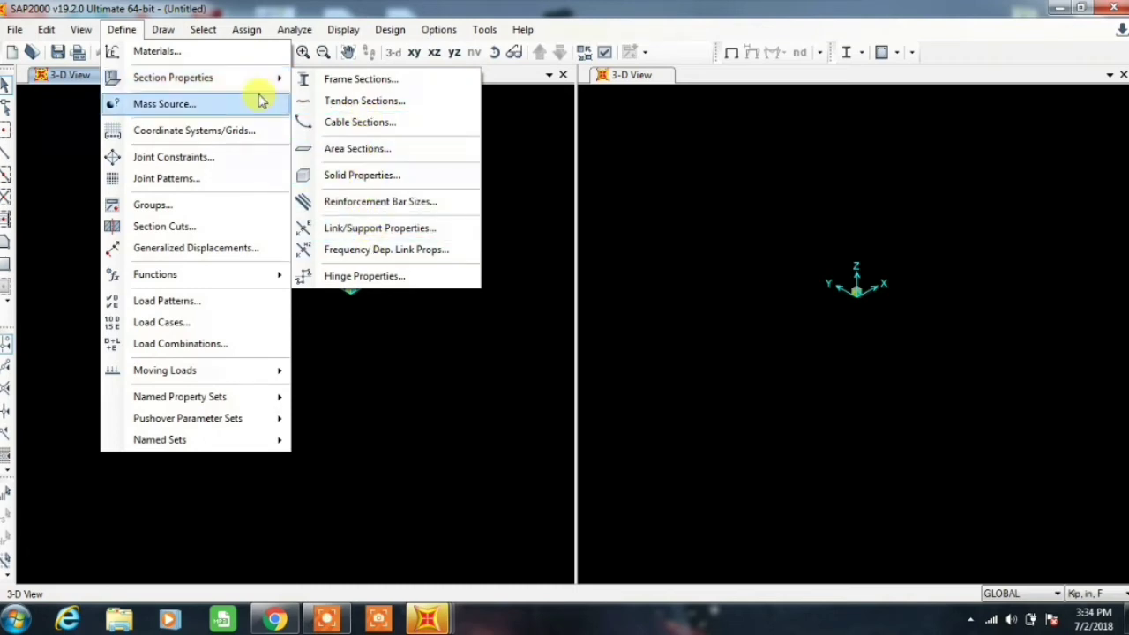
# Step: Browse the Draw menu and the following menu's commands
pyautogui.click(122, 30)
pyautogui.click(159, 32)
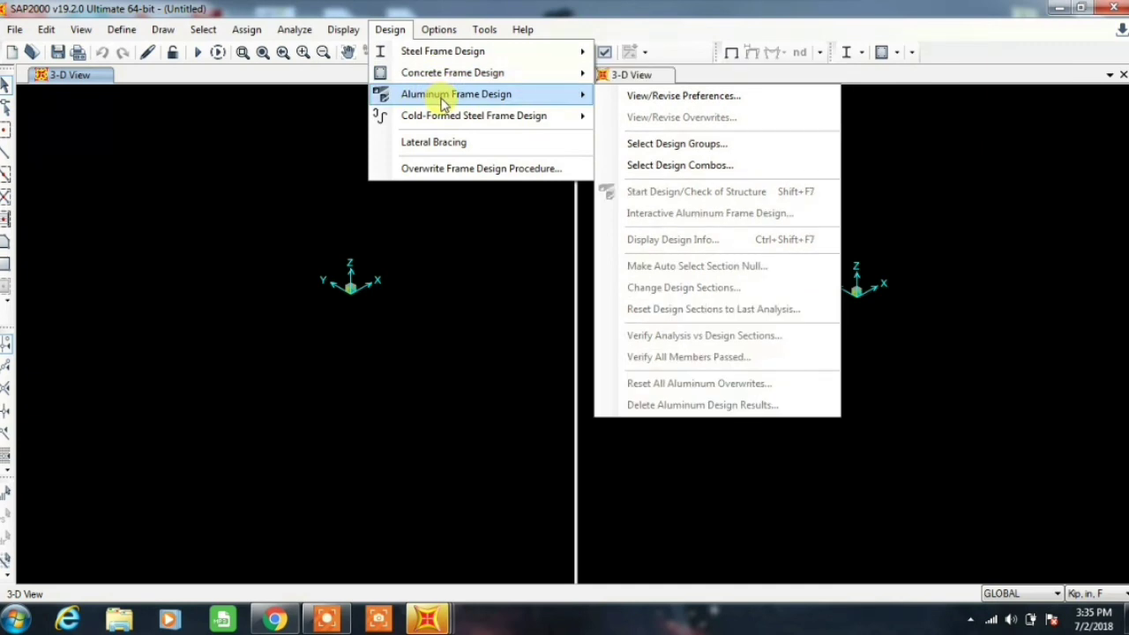
pyautogui.moveTo(473, 115)
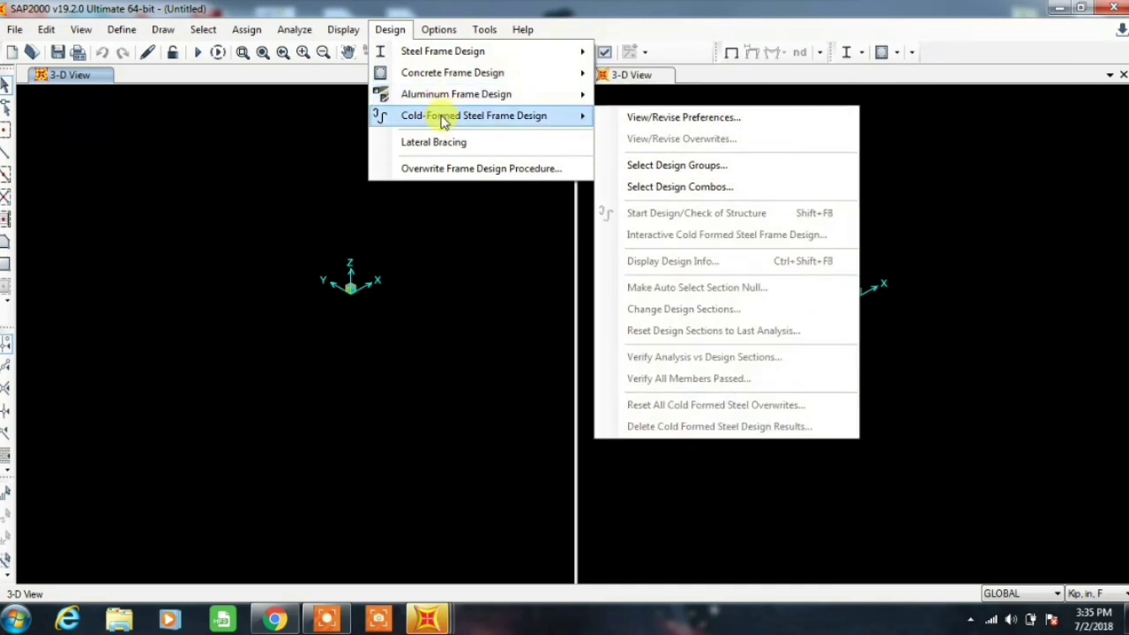
# Step: Close the frame design commands and show the Display menu's options
pyautogui.click(390, 29)
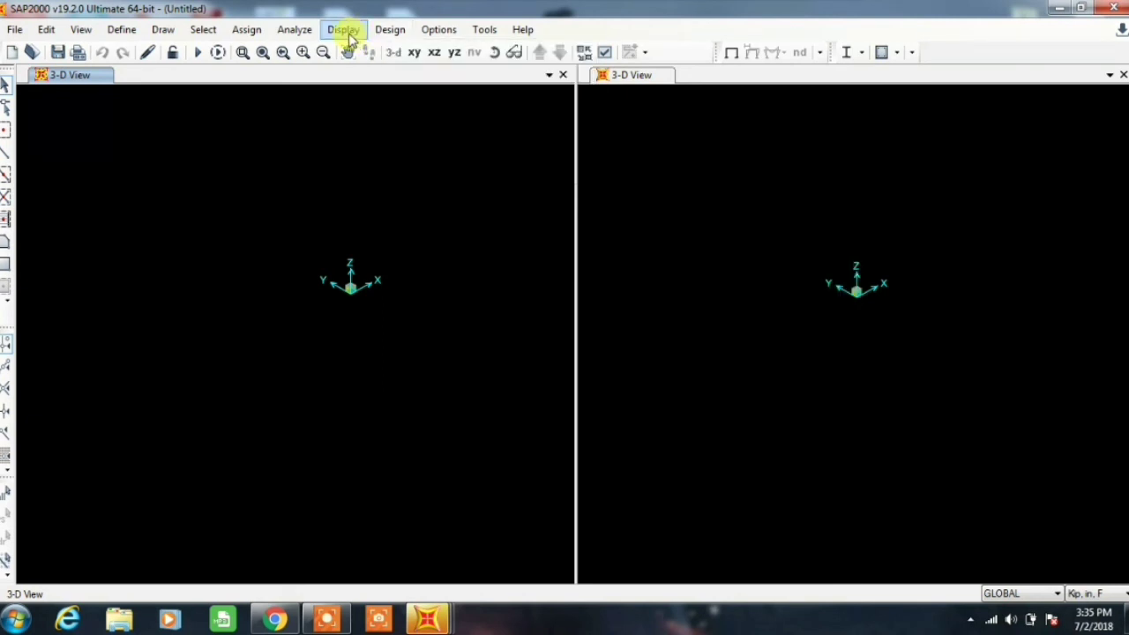
pyautogui.click(346, 31)
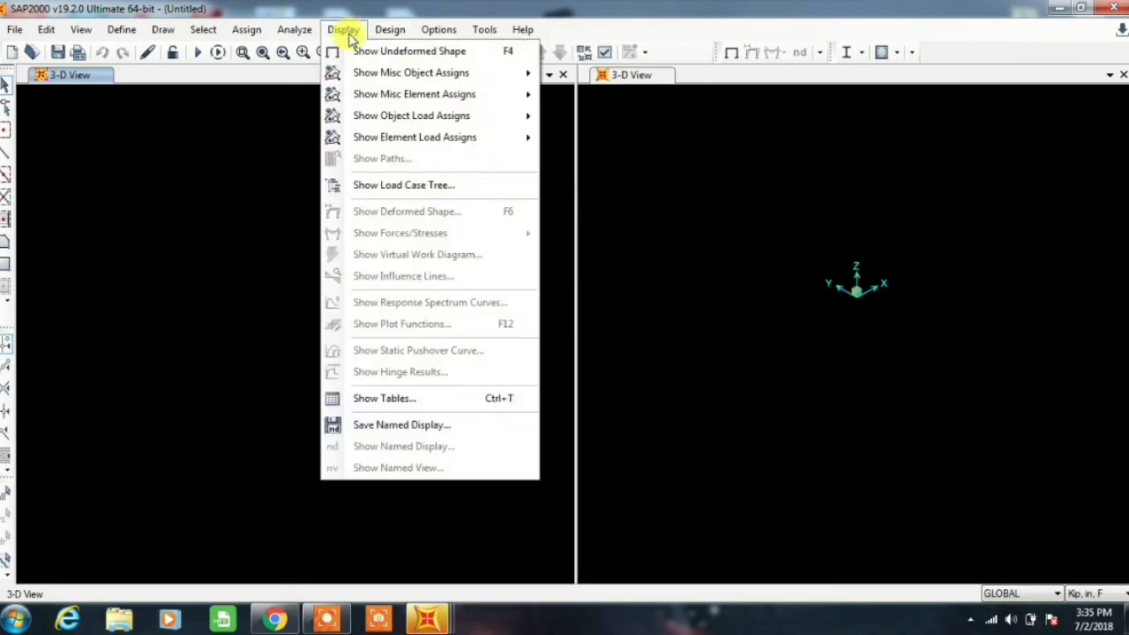